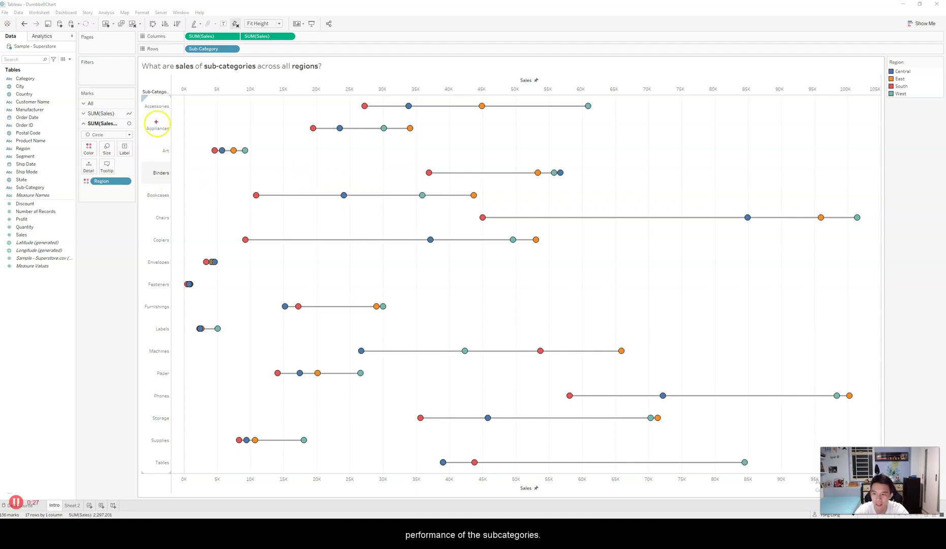
Colour the circles by Order Date year and use Order Date as the line path instead of Region
left_click_drag(134, 92, 179, 467)
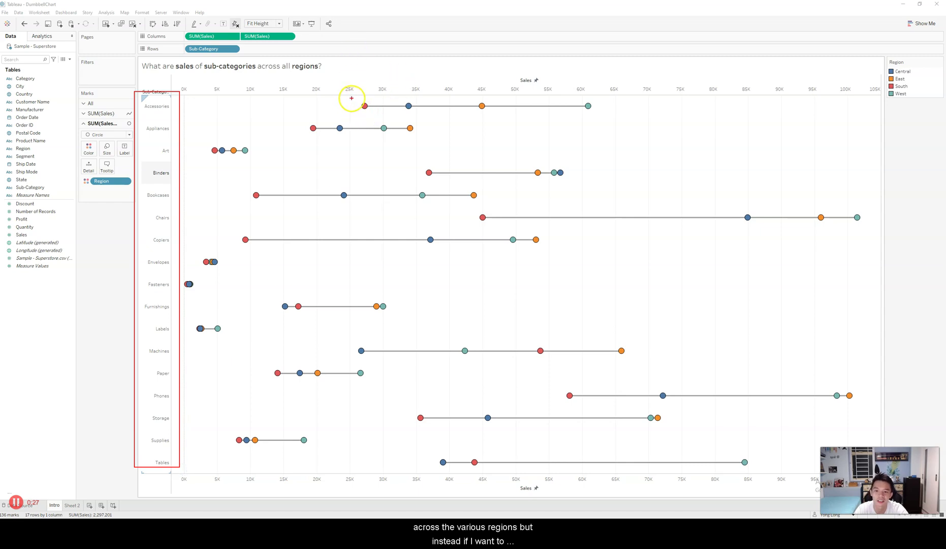
mouse_move(352, 98)
left_mouse_down()
mouse_move(590, 122)
mouse_move(611, 113)
left_mouse_up()
left_click_drag(886, 56, 943, 108)
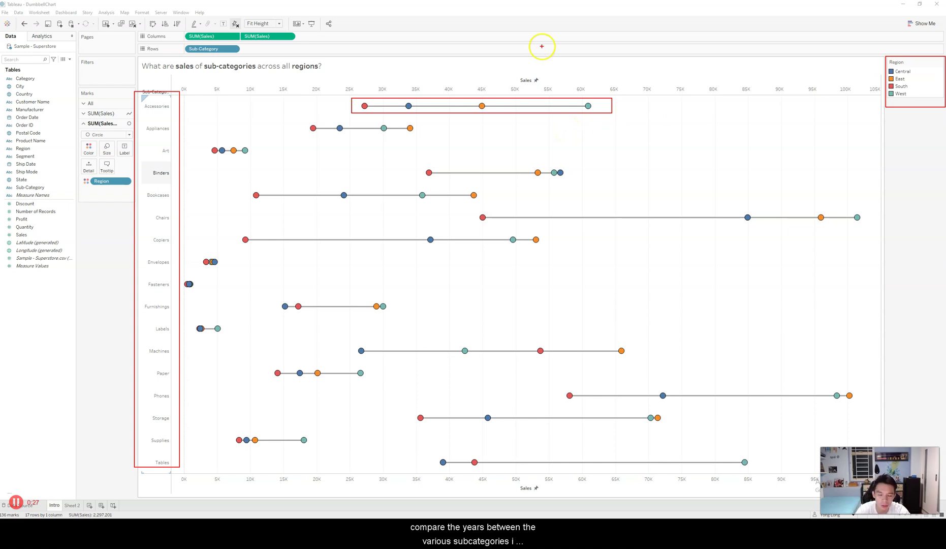
key("Escape")
left_click(31, 60)
type("order")
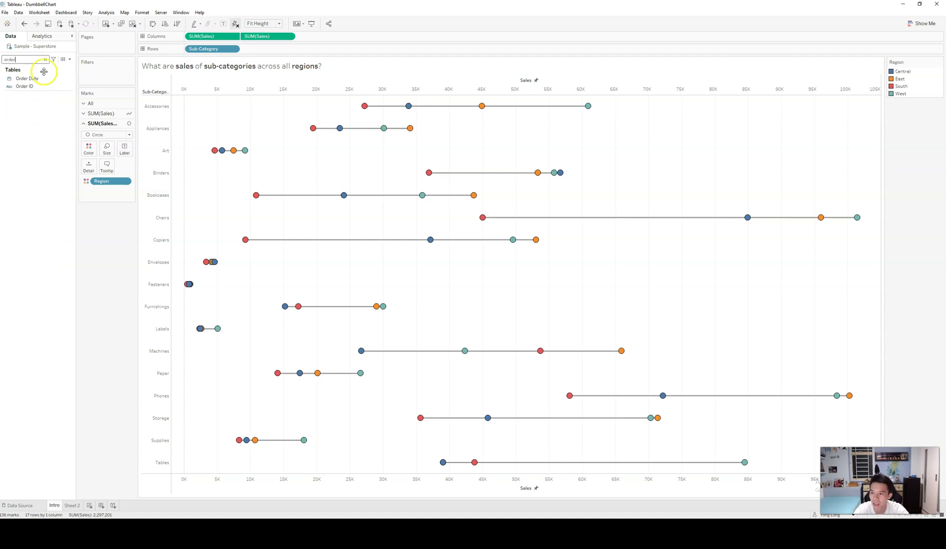
left_click_drag(28, 78, 91, 152)
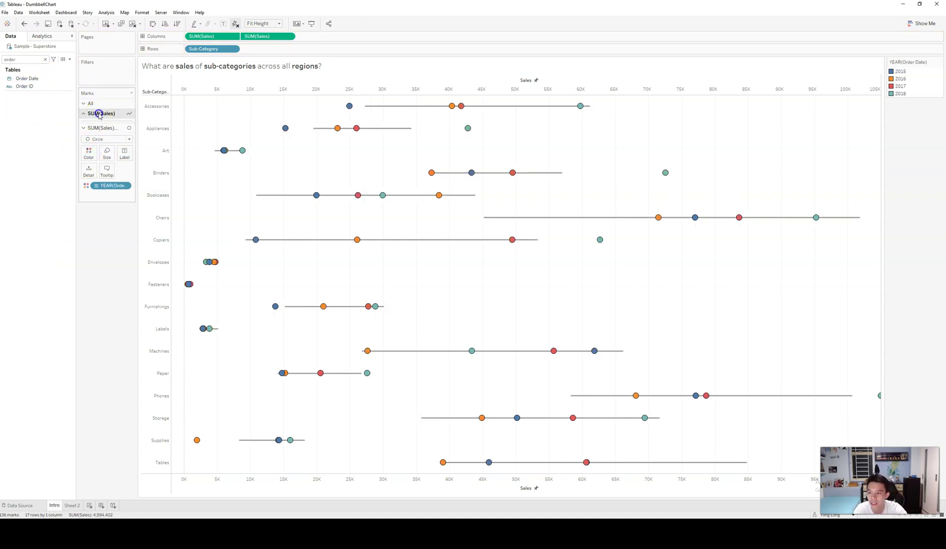
left_click(99, 115)
left_click_drag(27, 78, 105, 172)
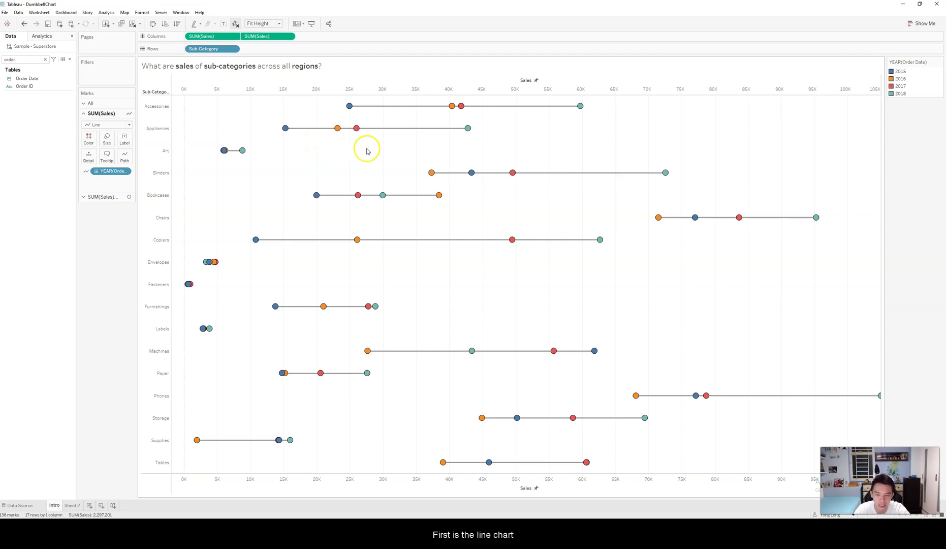
Check a dot's tooltip, then switch to the blank Sheet 2 worksheet
mouse_move(356, 129)
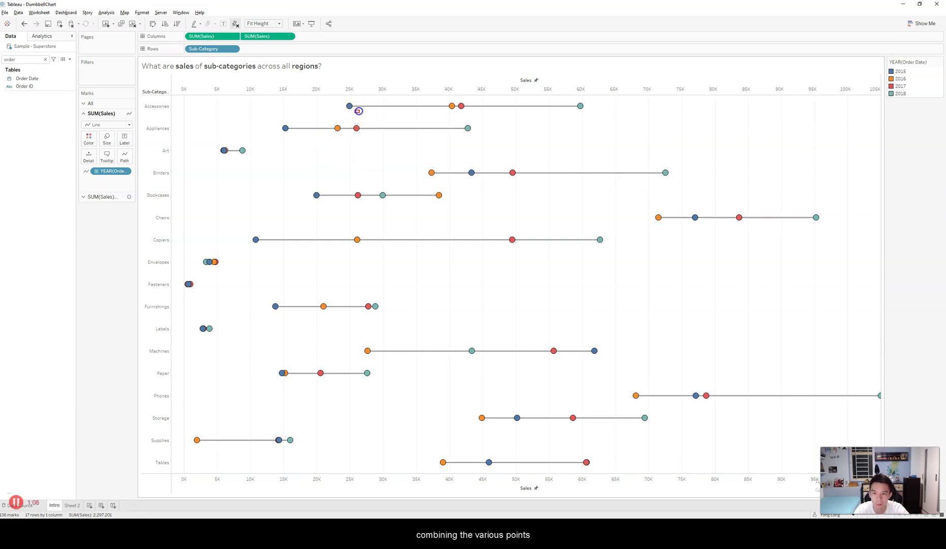
left_click_drag(355, 112, 435, 99)
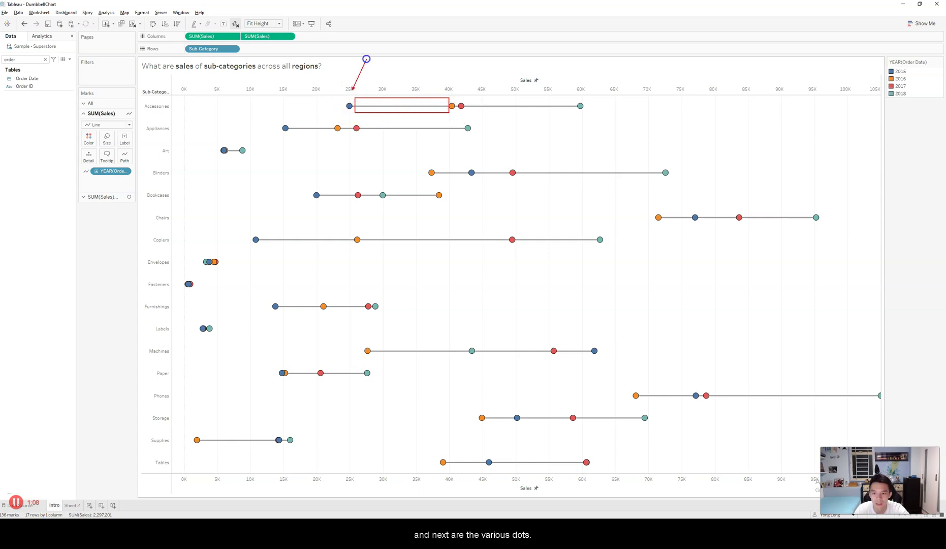
left_click_drag(457, 100, 460, 84)
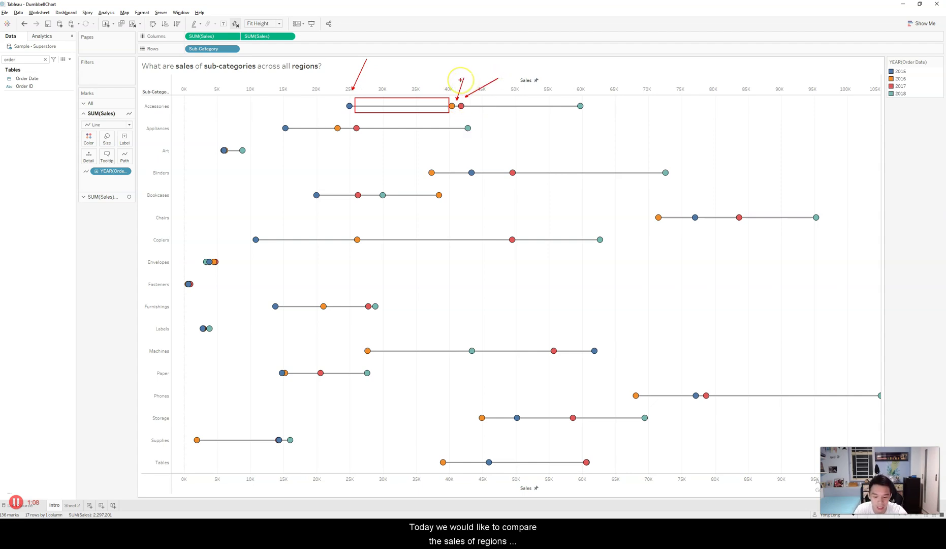
key("Escape")
left_click(72, 505)
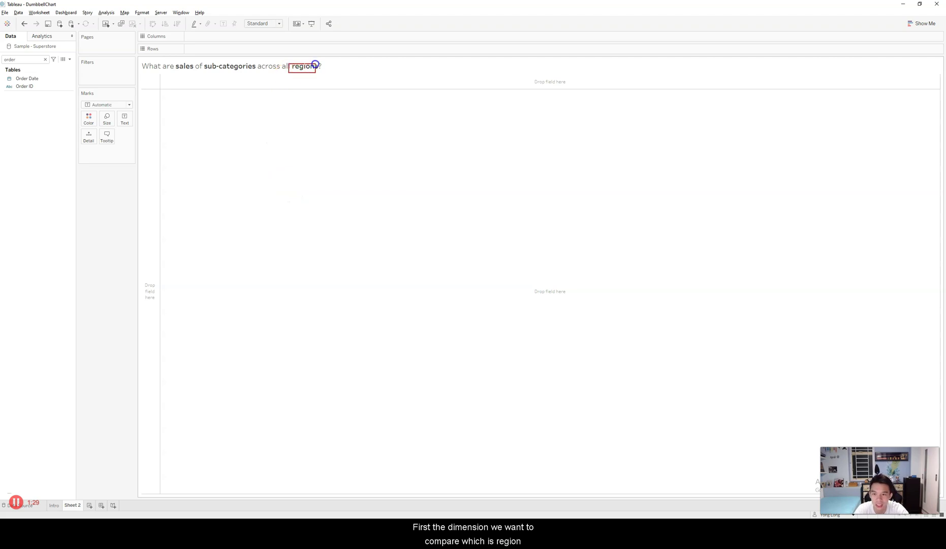
left_click_drag(316, 65, 327, 60)
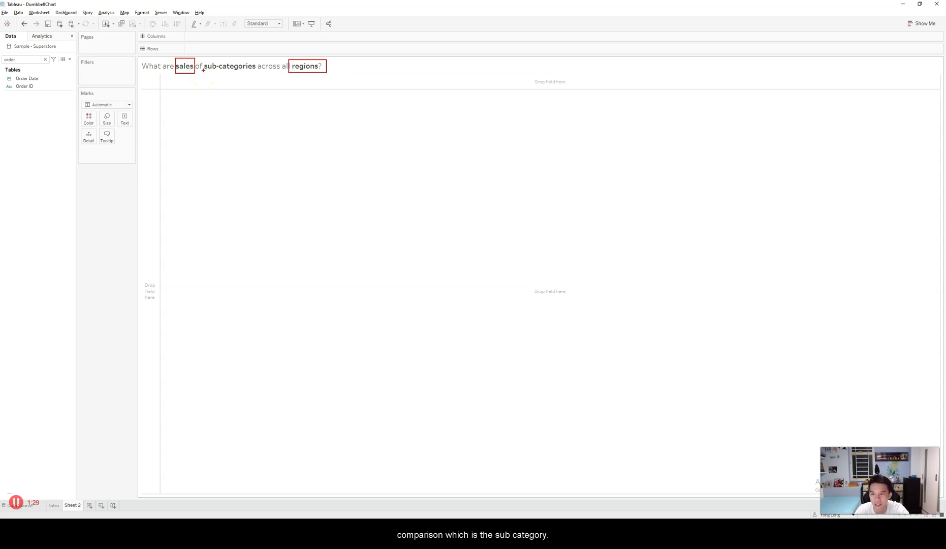
left_click_drag(224, 60, 258, 60)
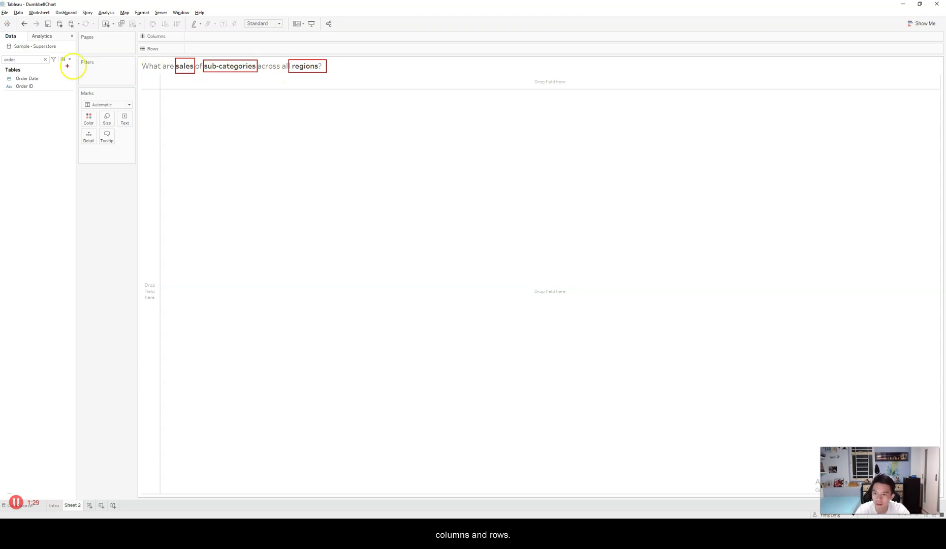
Put Sub-Category on Columns and SUM(Sales) on Rows
key("Escape")
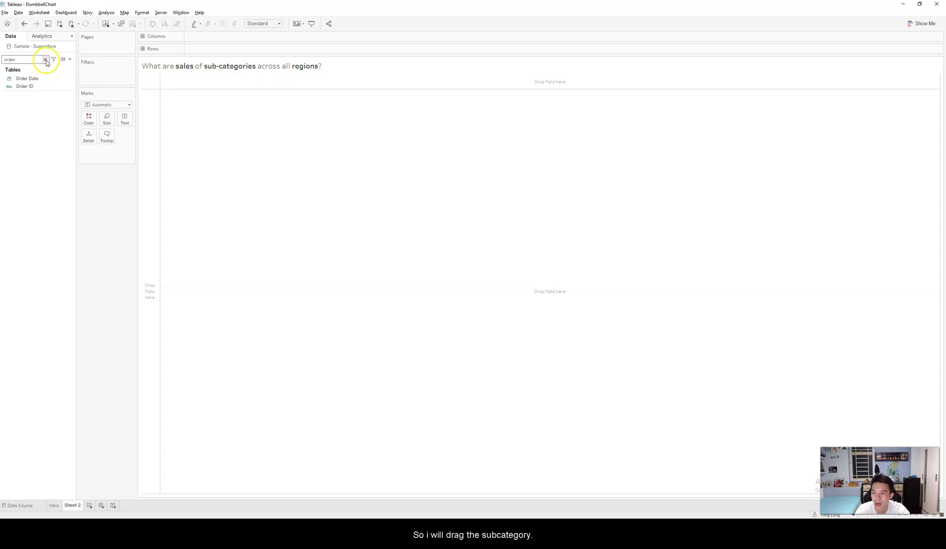
left_click(46, 60)
type("s")
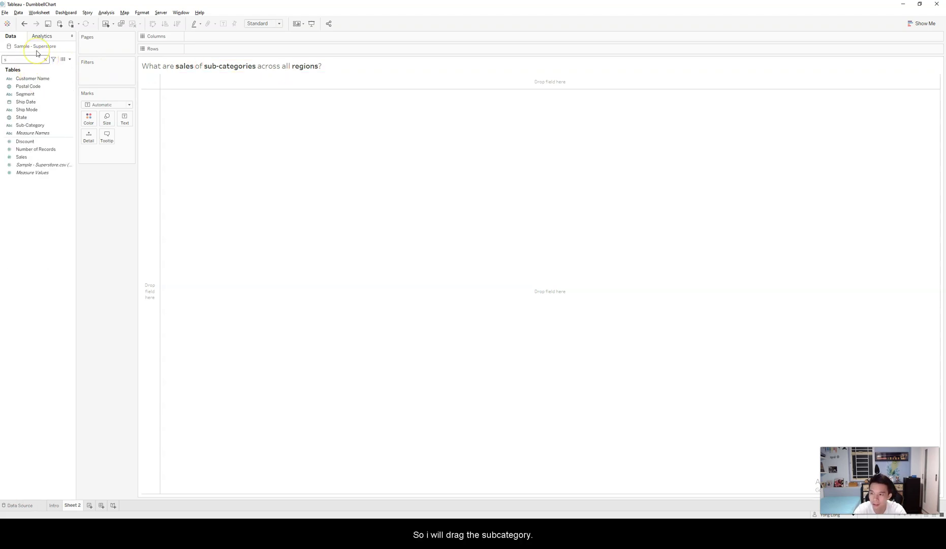
type("ub")
left_click_drag(31, 78, 211, 40)
left_click(45, 60)
type("sa")
left_click_drag(23, 84, 211, 48)
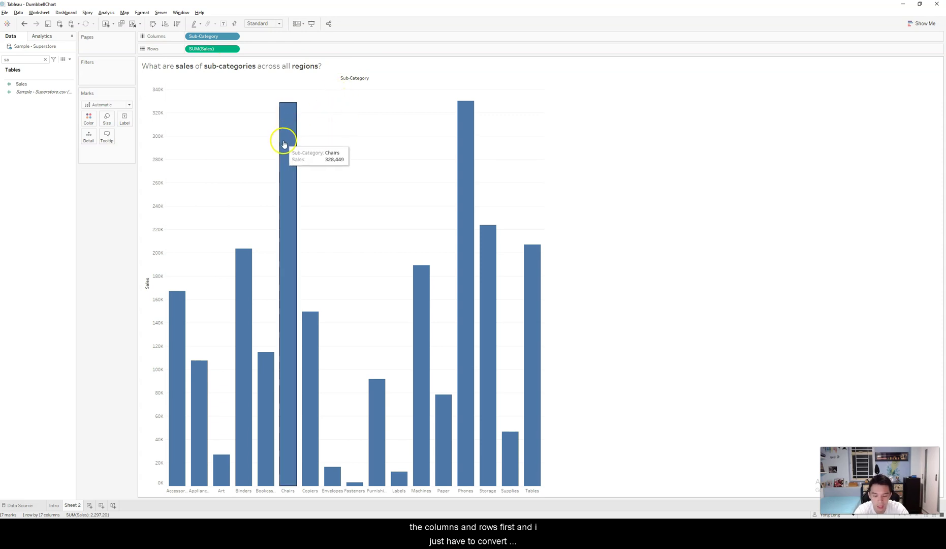
Draw the marks as circles, swap to horizontal, use Fit Height, and colour by Region
left_click(124, 106)
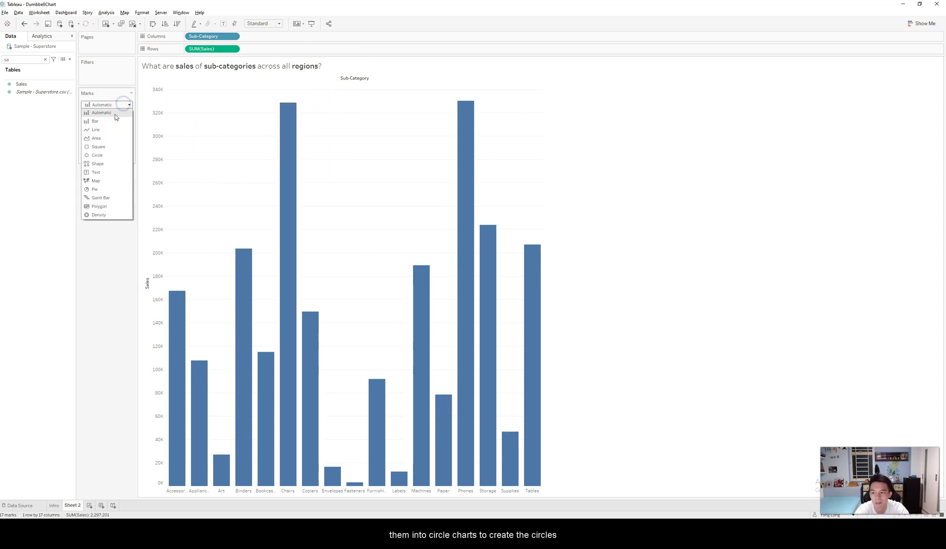
left_click(102, 155)
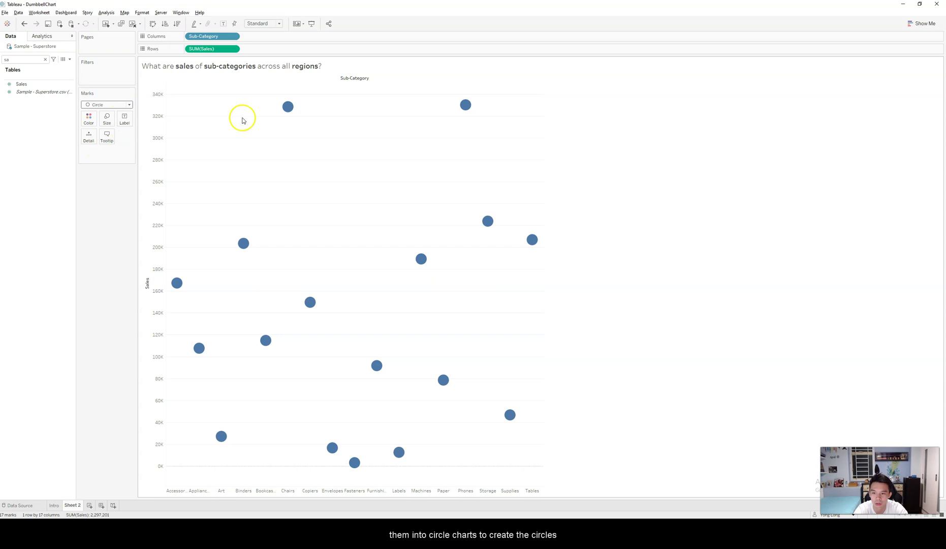
left_click(153, 23)
left_click(273, 23)
left_click(269, 43)
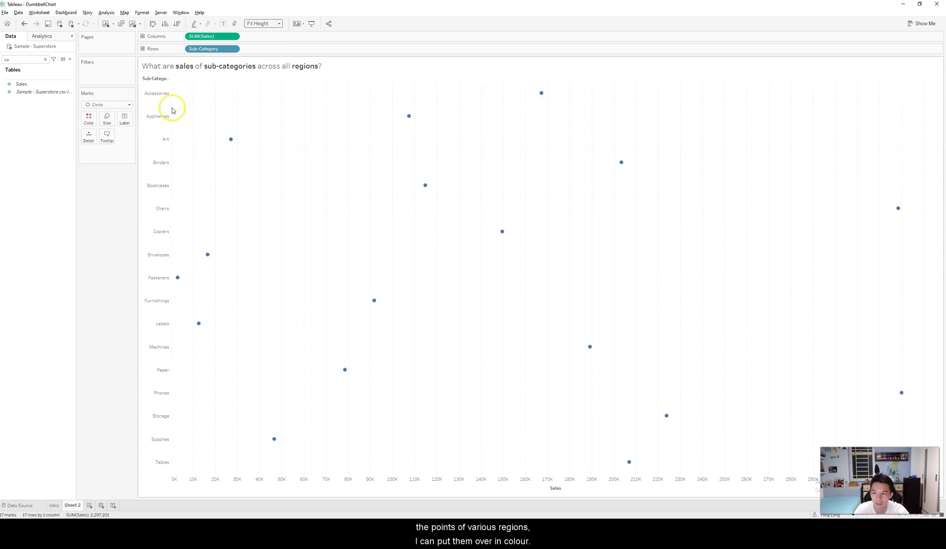
double_click(28, 59)
type("region")
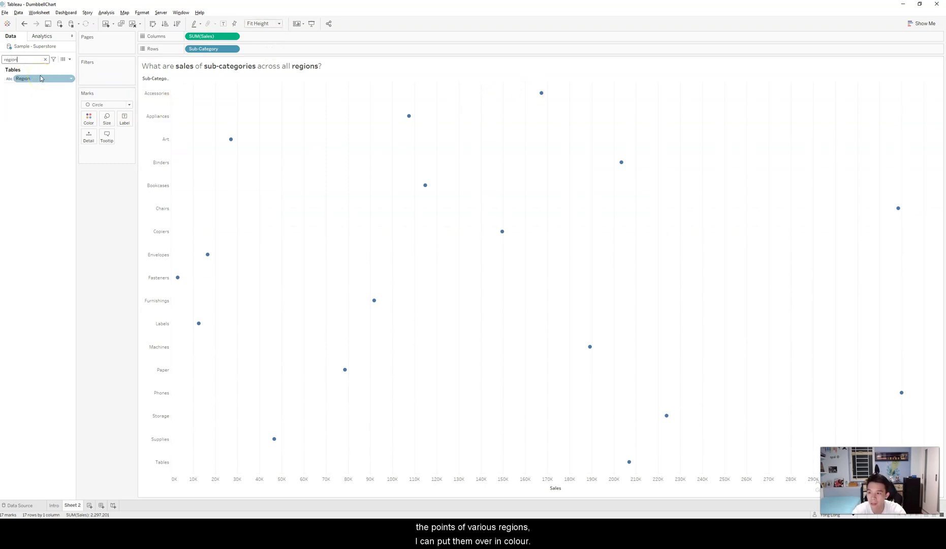
left_click_drag(40, 78, 89, 118)
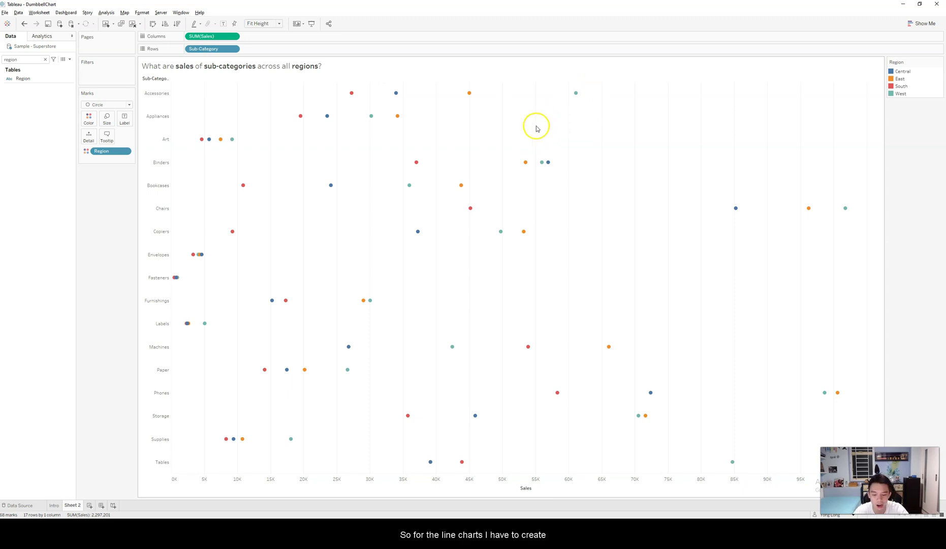
Add a second SUM(Sales) to Columns and set its mark type to Line
left_click_drag(221, 36, 286, 33)
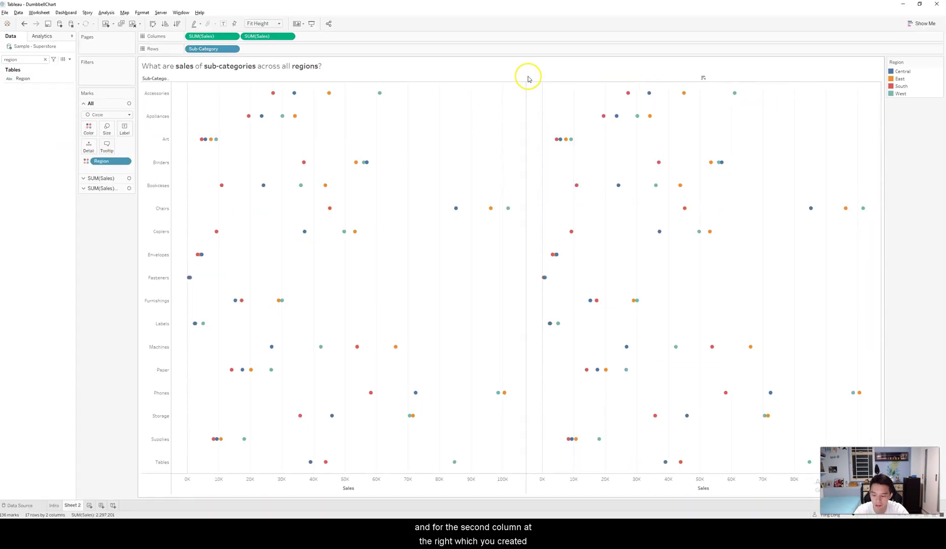
mouse_move(519, 73)
left_mouse_down()
mouse_move(818, 465)
mouse_move(863, 430)
mouse_move(879, 443)
left_mouse_up()
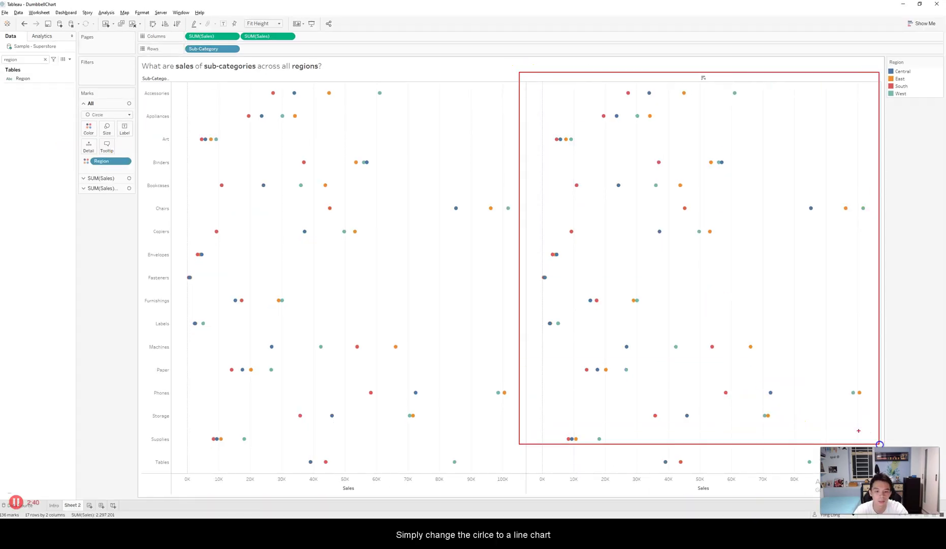
left_click(104, 188)
left_click(105, 135)
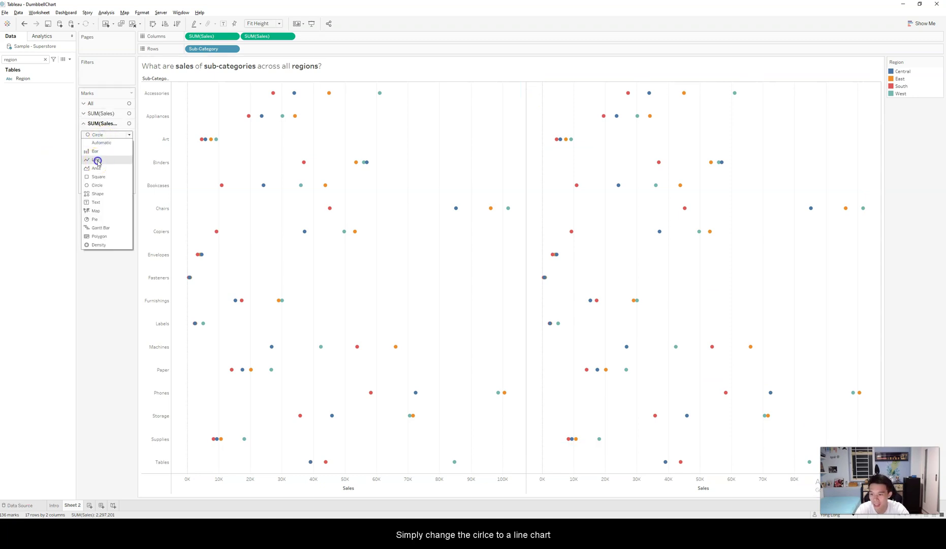
left_click(97, 160)
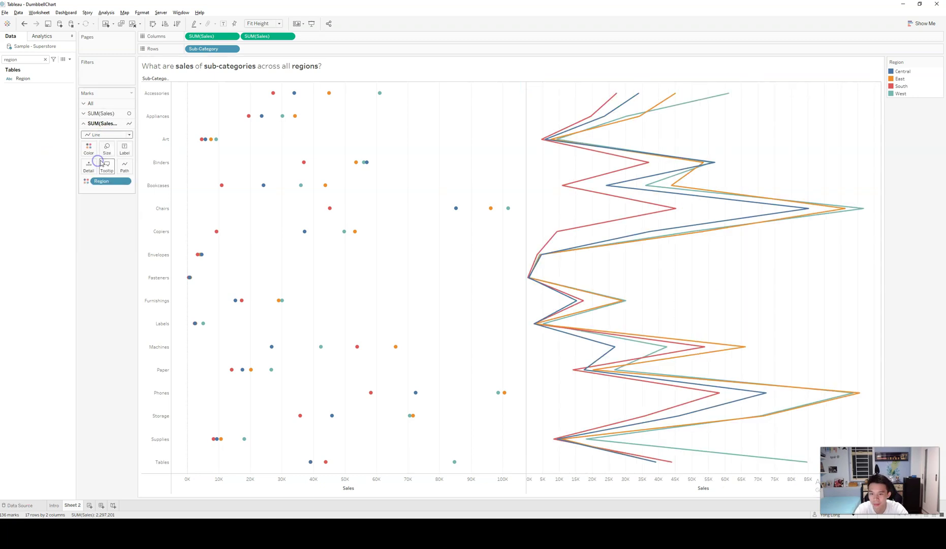
Move Region from Color to Path on the line marks, swapping the axes and back
left_click(153, 23)
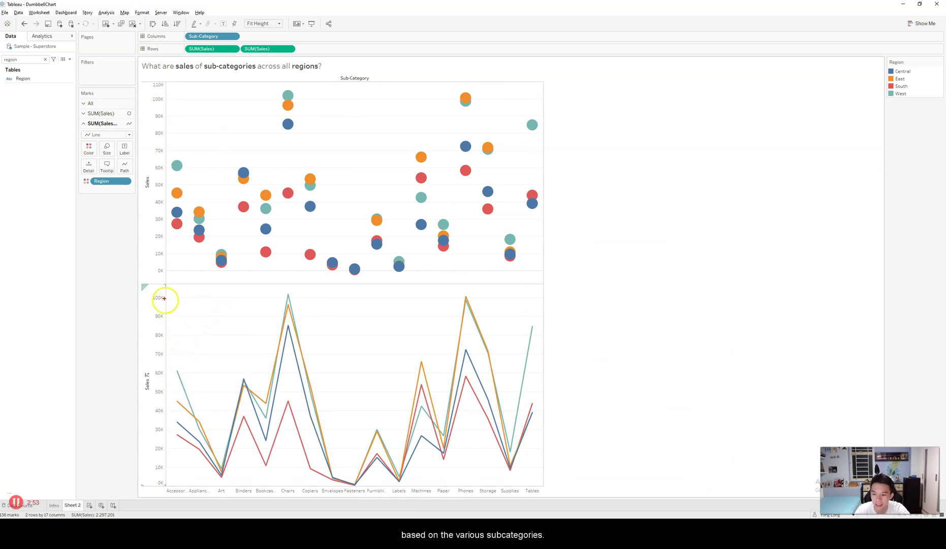
mouse_move(164, 290)
left_mouse_down()
mouse_move(260, 349)
mouse_move(524, 478)
mouse_move(552, 481)
left_mouse_up()
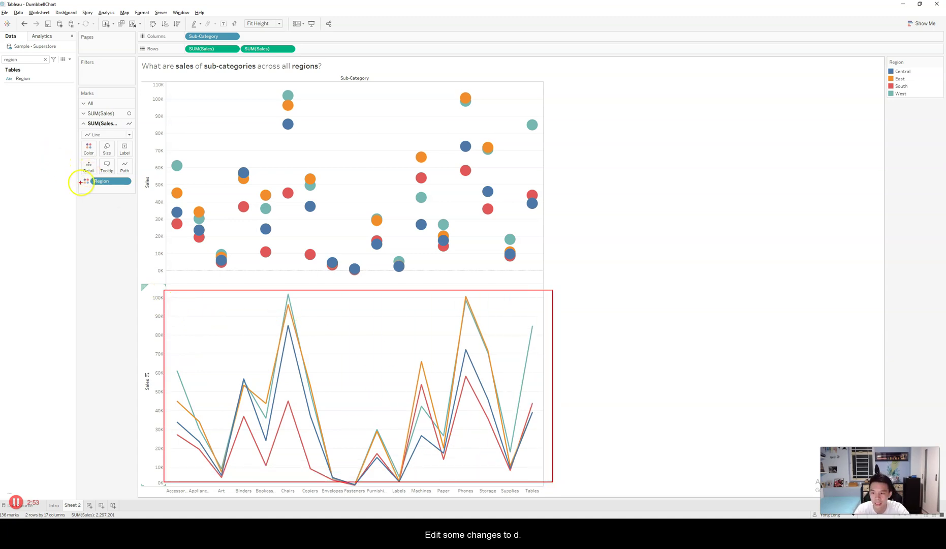
mouse_move(84, 187)
left_mouse_down()
mouse_move(137, 130)
mouse_move(137, 117)
left_mouse_up()
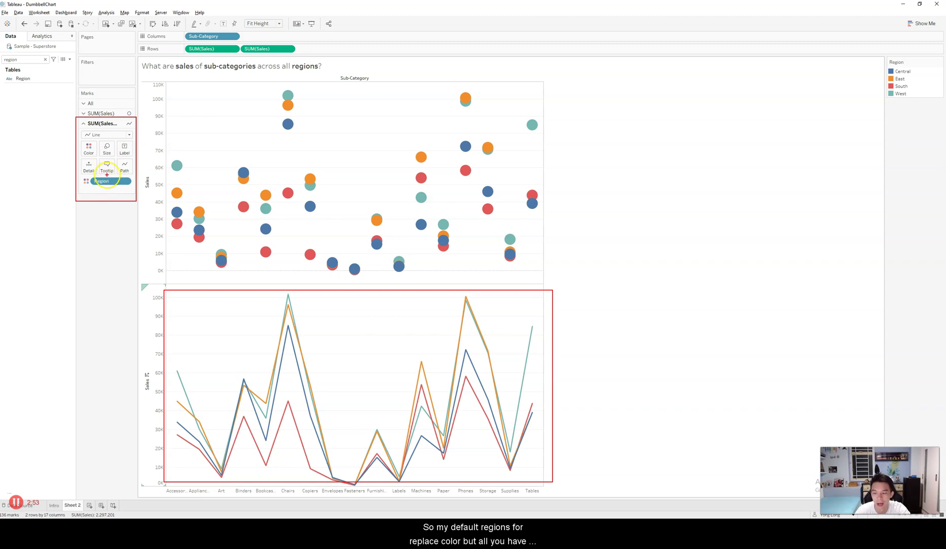
key("Escape")
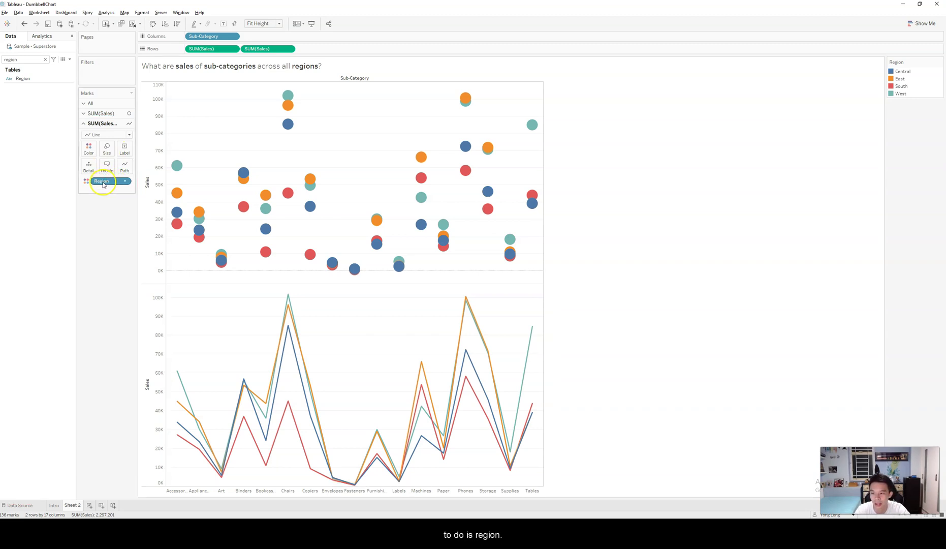
left_click_drag(37, 78, 127, 167)
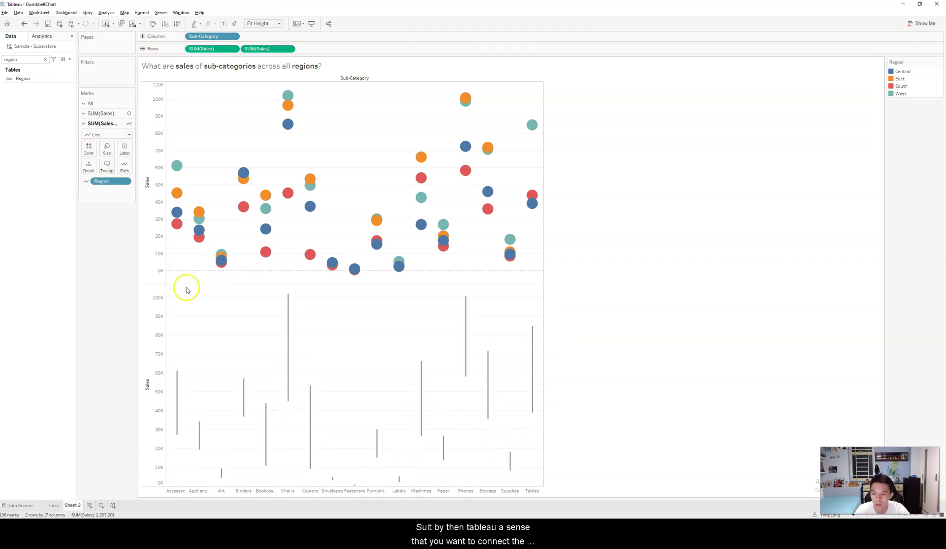
mouse_move(152, 282)
left_mouse_down()
mouse_move(481, 445)
mouse_move(553, 497)
mouse_move(546, 494)
left_mouse_up()
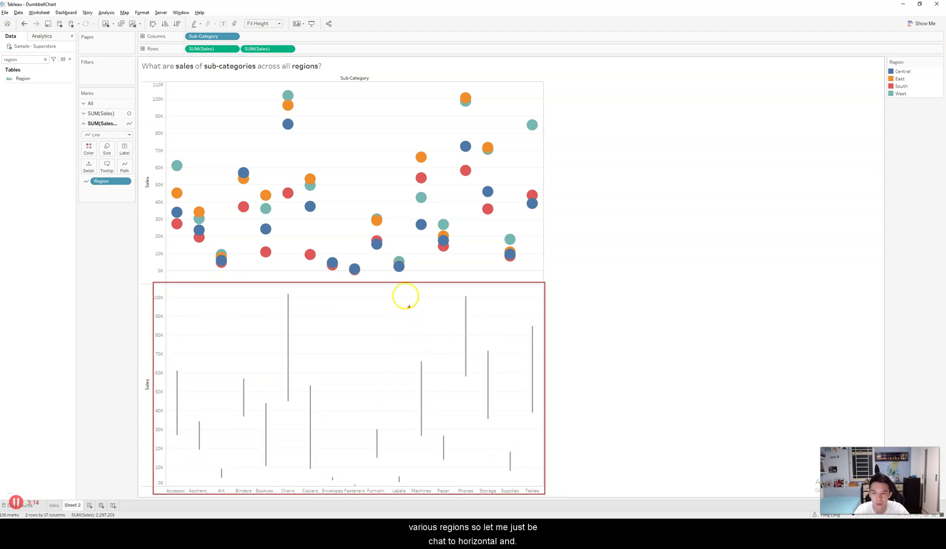
left_click(153, 24)
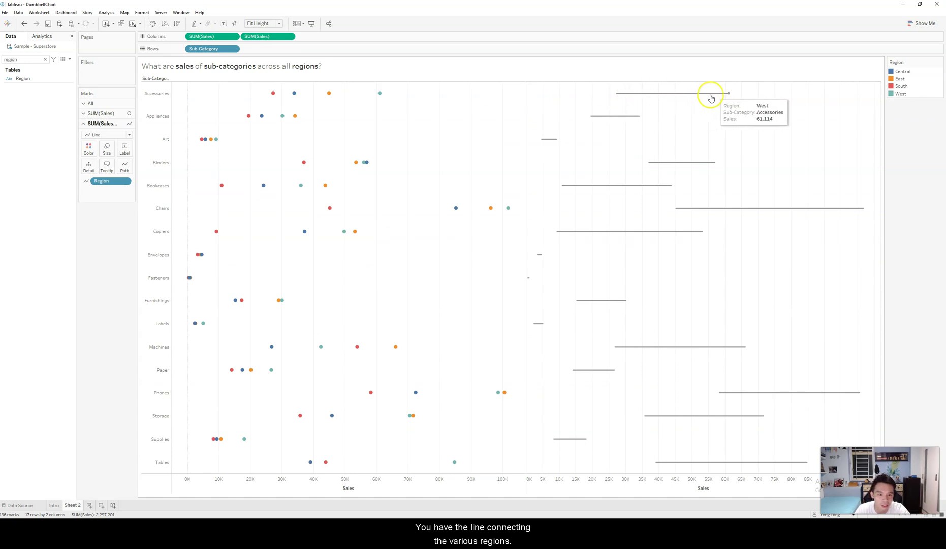
Set the second SUM(Sales) pill to Dual Axis so the dots overlay the lines
mouse_move(730, 97)
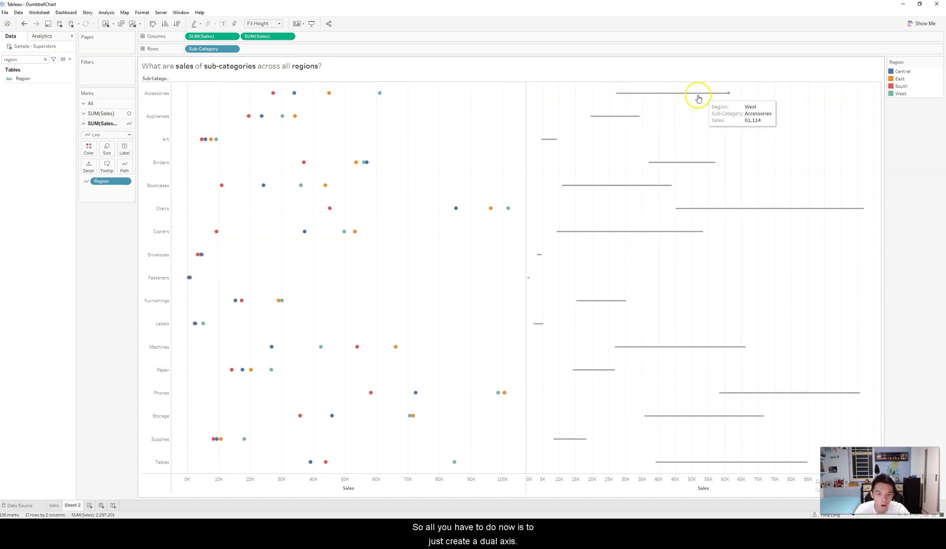
mouse_move(593, 117)
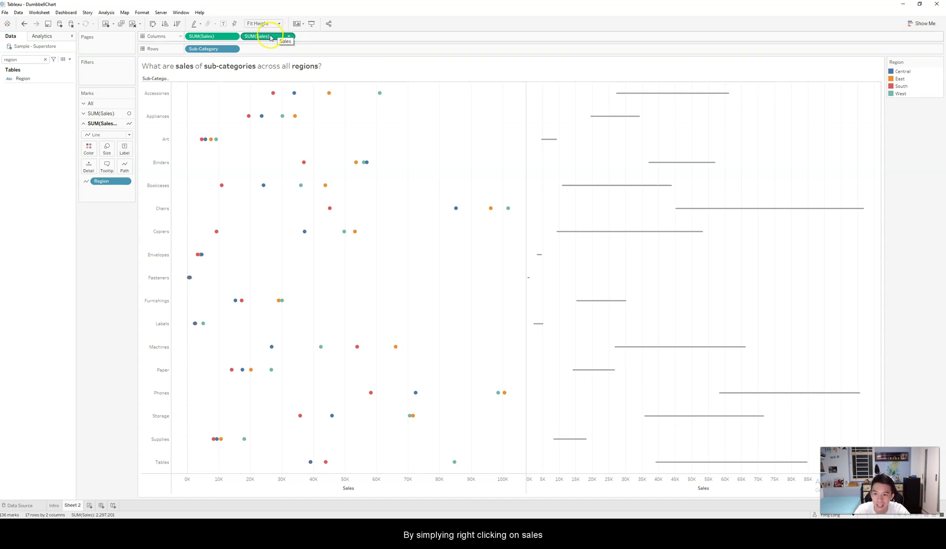
left_click_drag(242, 27, 299, 48)
right_click(269, 39)
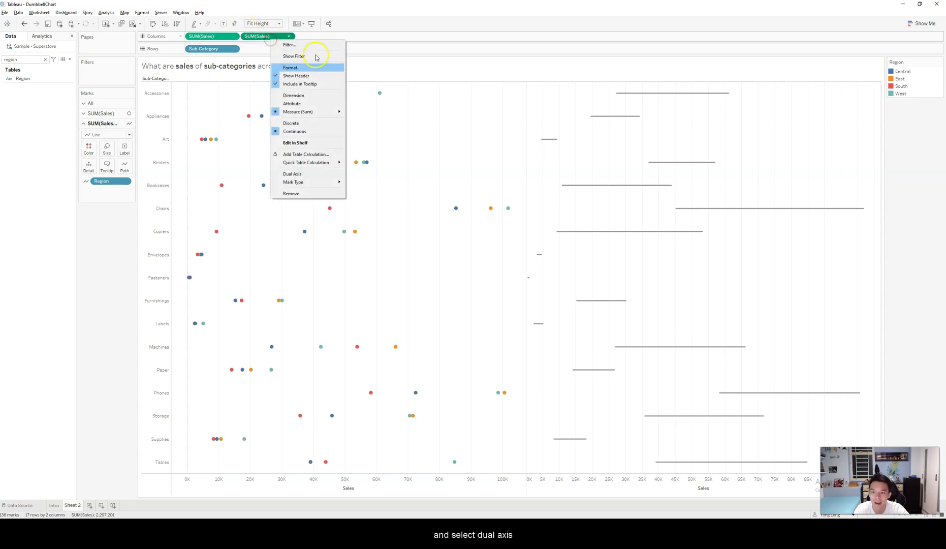
left_click(305, 176)
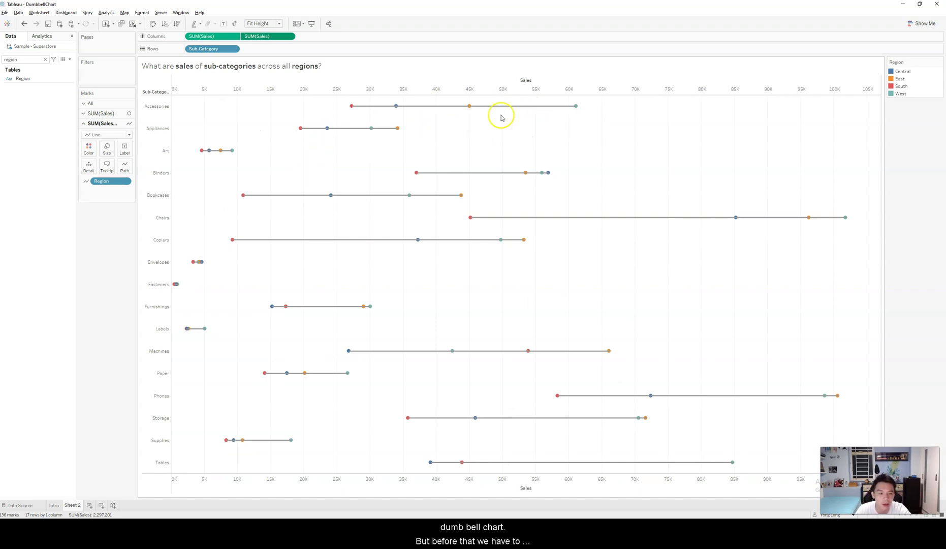
Move the second SUM(Sales) pill ahead of the first on Columns
mouse_move(395, 114)
mouse_move(355, 108)
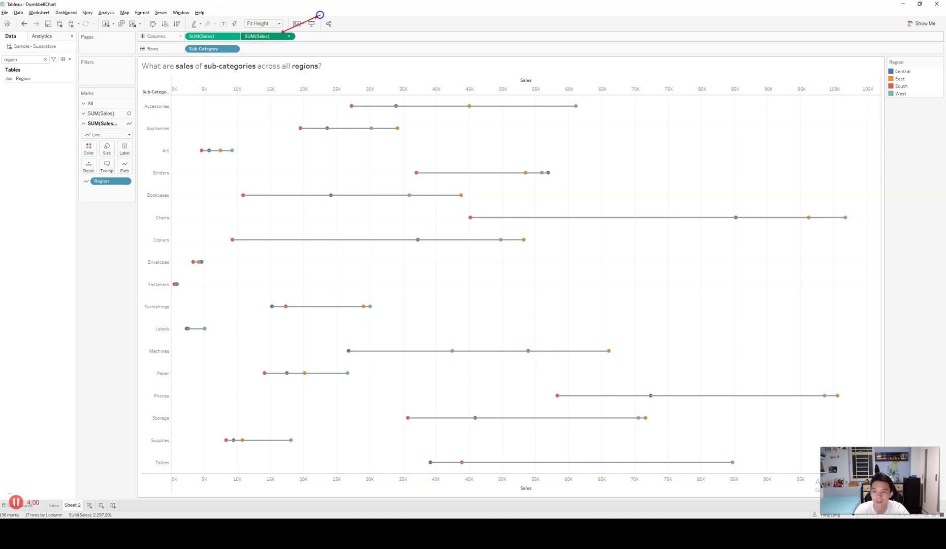
left_click_drag(261, 37, 193, 40)
mouse_move(352, 106)
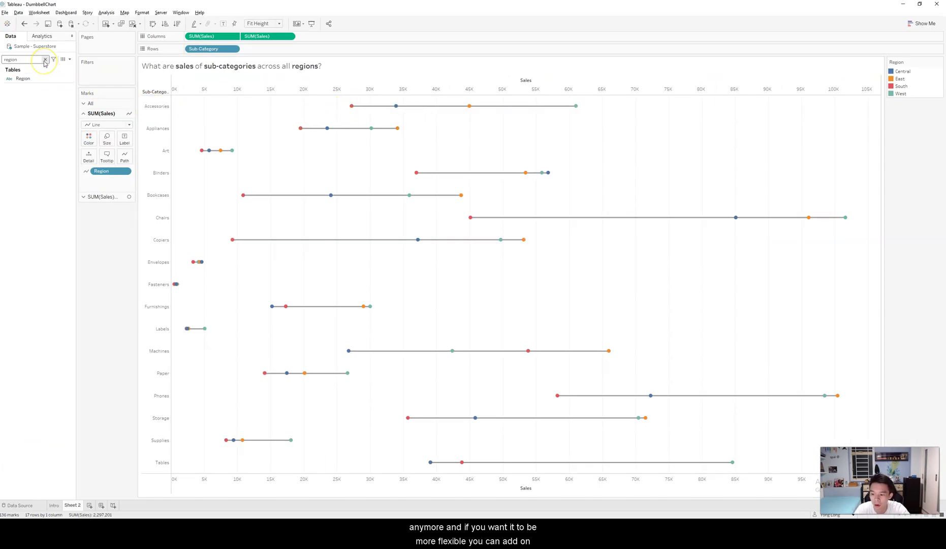
Add Region to Filters with all four regions and show its filter control
left_click(45, 60)
left_click(14, 59)
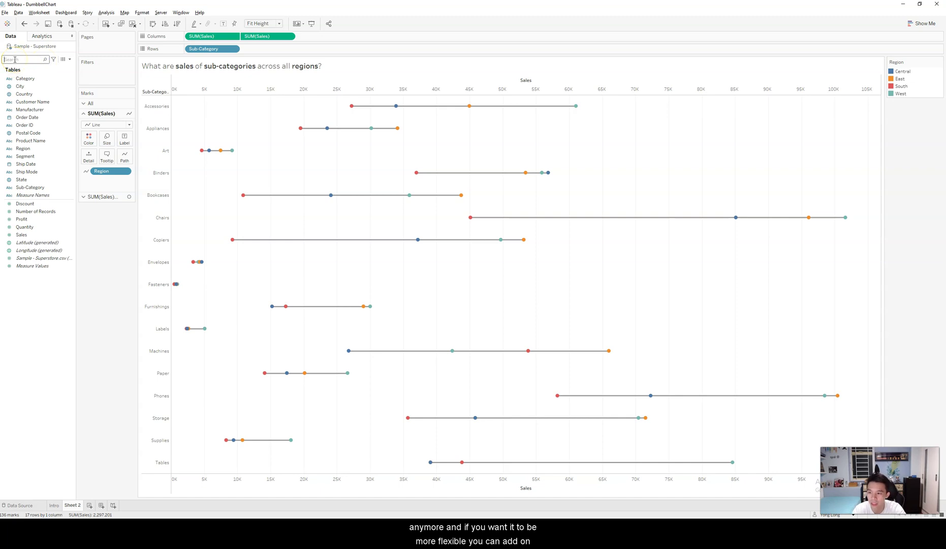
type("f")
key("BackSpace")
type("reg")
left_click_drag(23, 78, 104, 71)
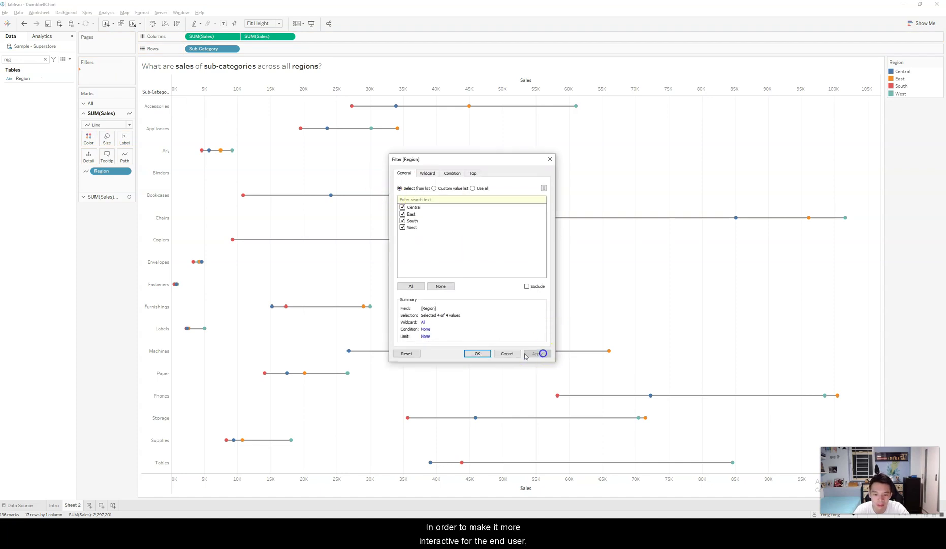
left_click(477, 353)
right_click(99, 72)
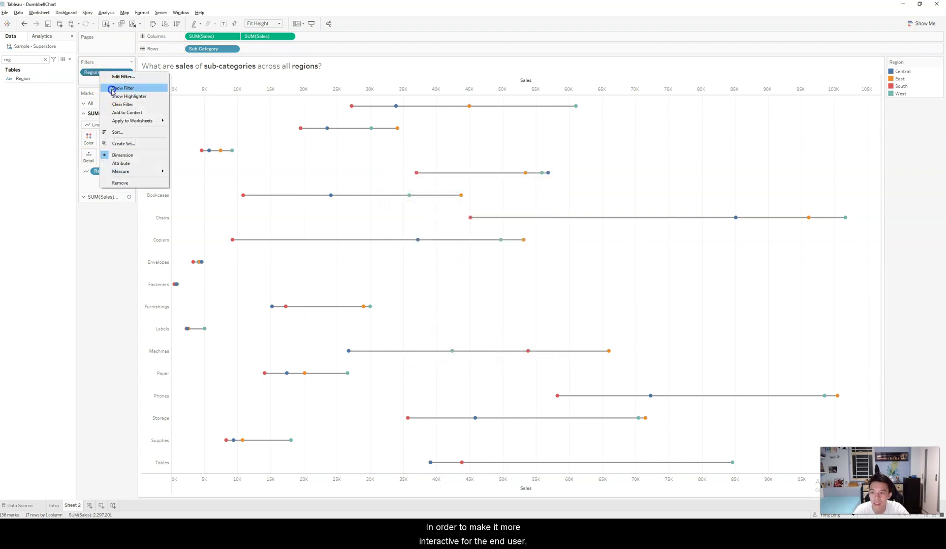
left_click(112, 90)
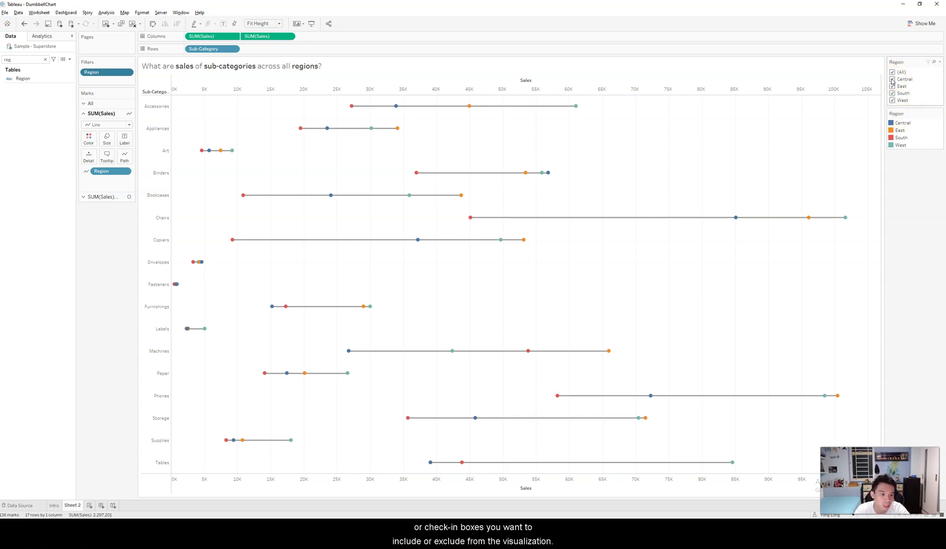
Limit the Region filter to only Central and West
left_click(892, 79)
left_click(892, 87)
left_click(892, 79)
left_click(893, 93)
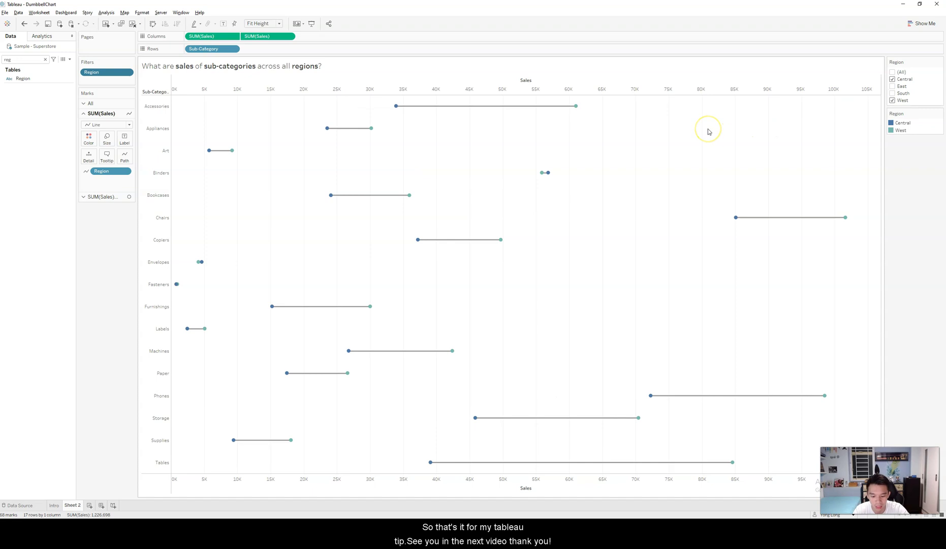